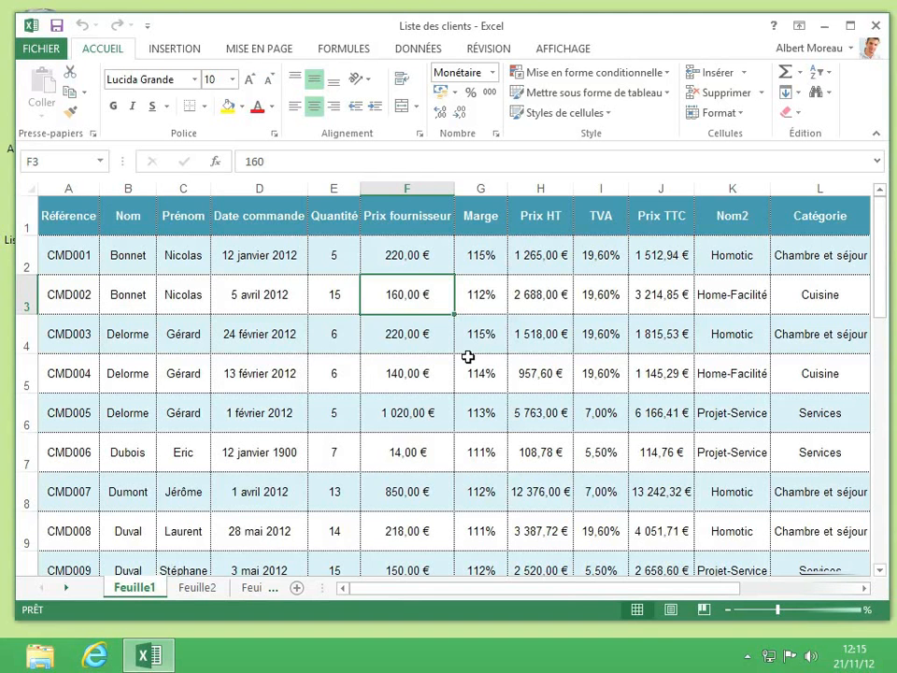
Convert the data range A1:M27 on Feuille1 into a table with headers
{"action": "left_click", "coordinate": [474, 344]}
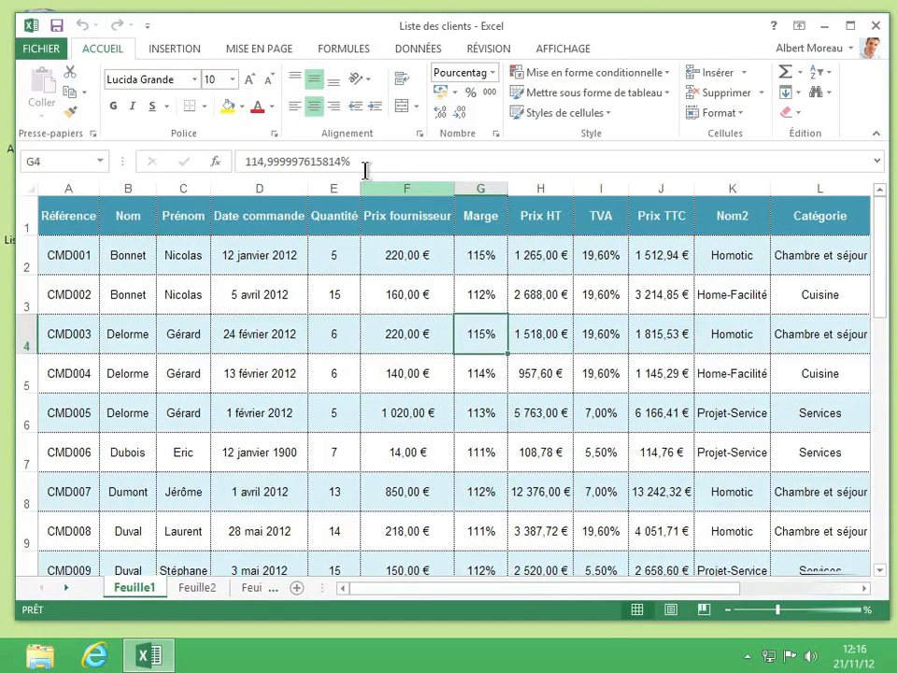
{"action": "left_click", "coordinate": [180, 54]}
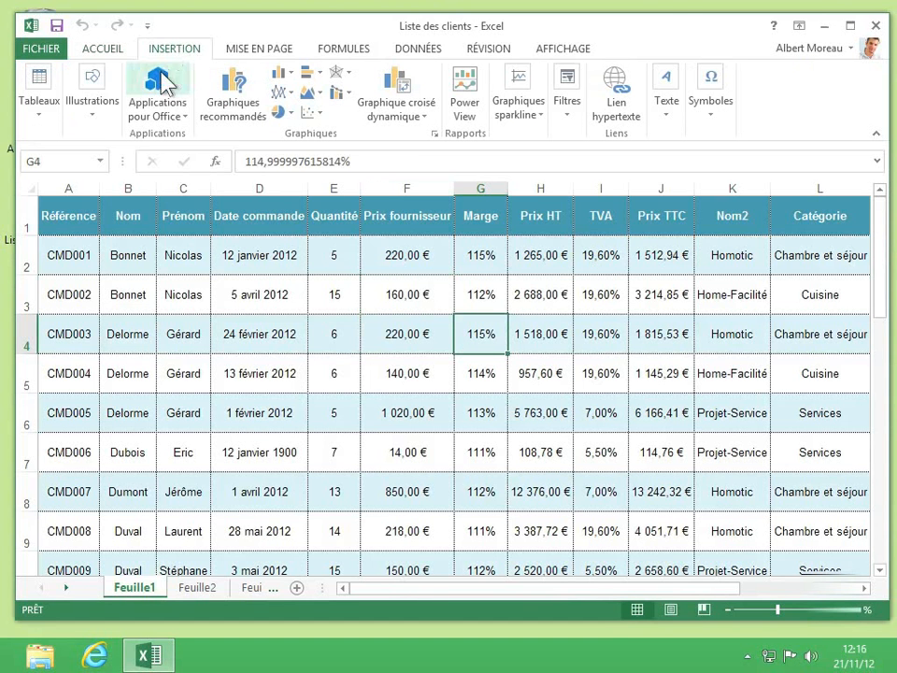
{"action": "left_click", "coordinate": [43, 109]}
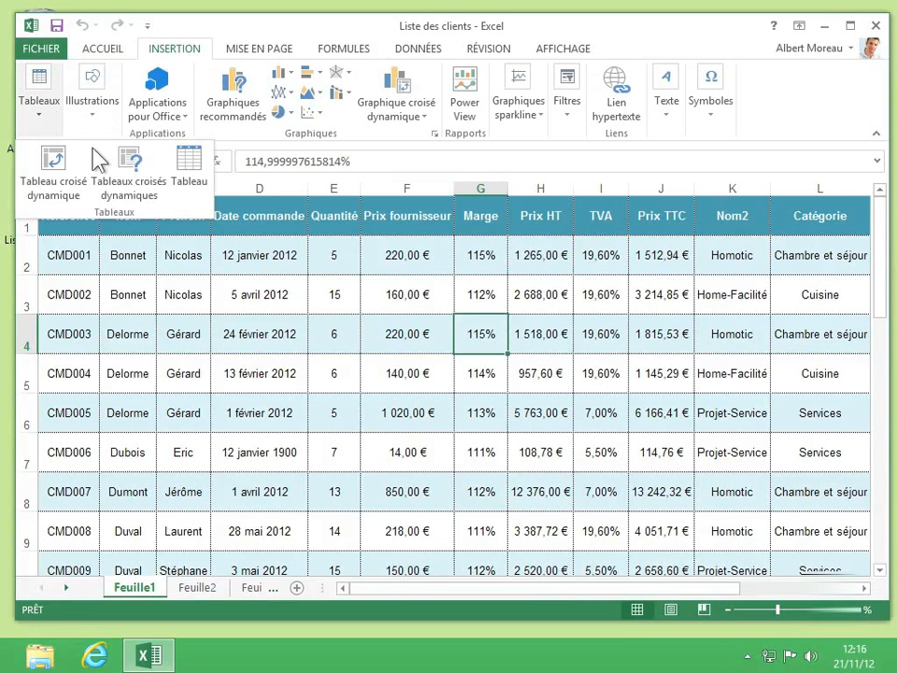
{"action": "left_click", "coordinate": [192, 178]}
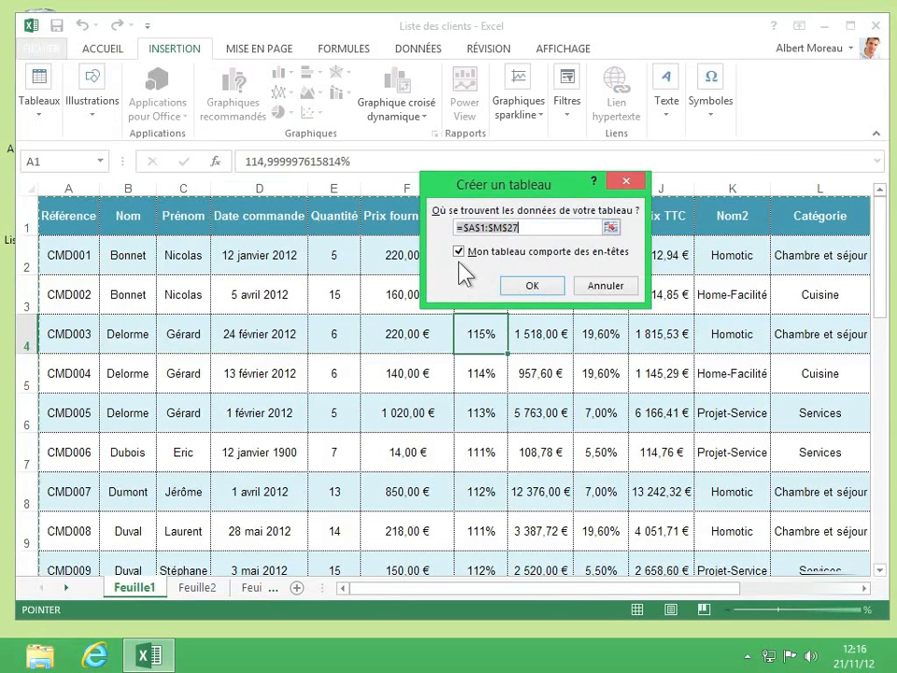
{"action": "left_click", "coordinate": [532, 285]}
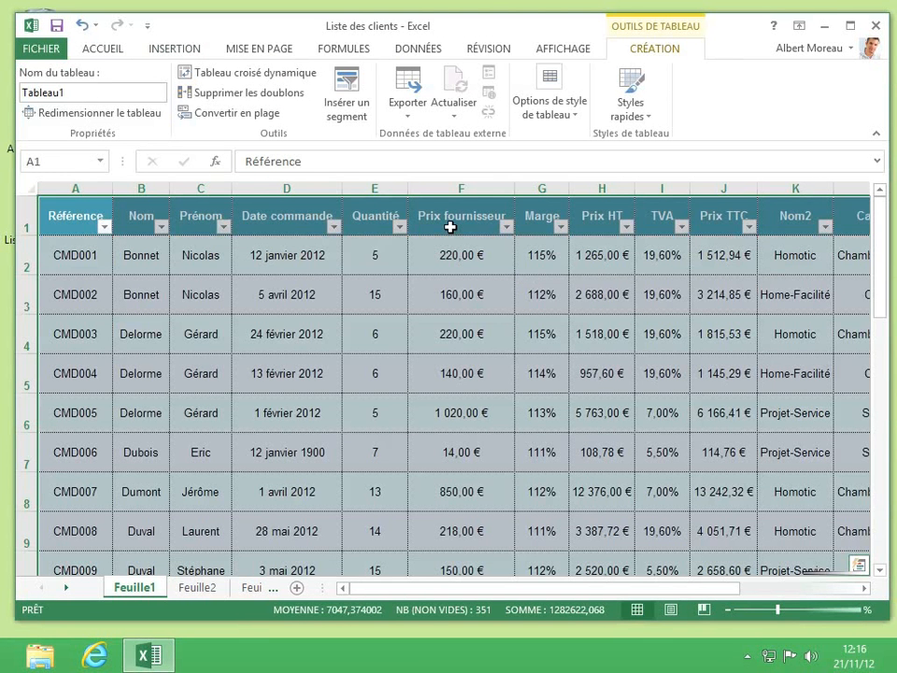
{"action": "left_click", "coordinate": [532, 231]}
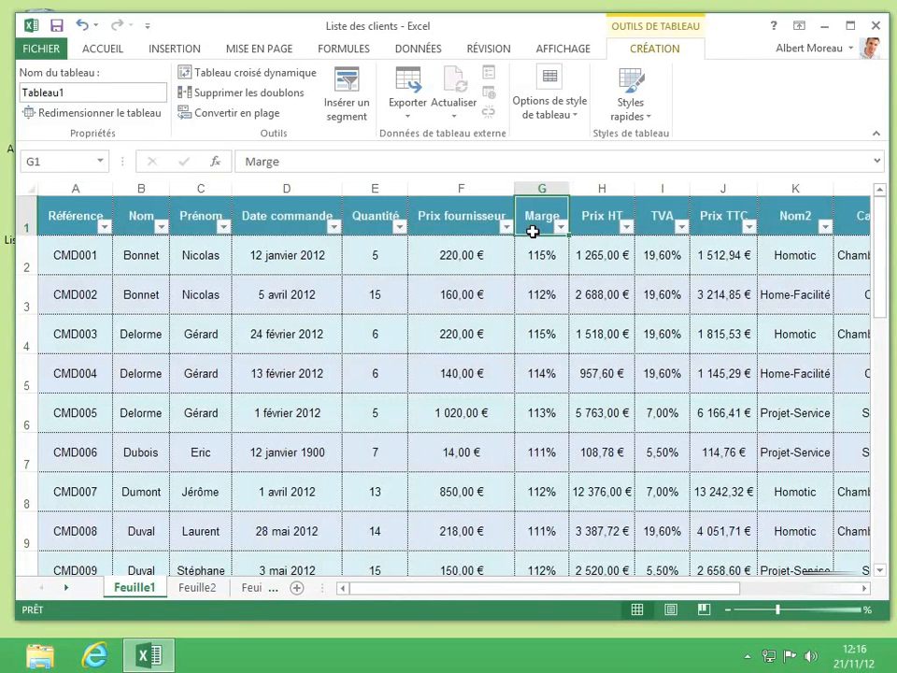
Examine the sort and filter options of the Marge column
{"action": "left_click", "coordinate": [560, 228]}
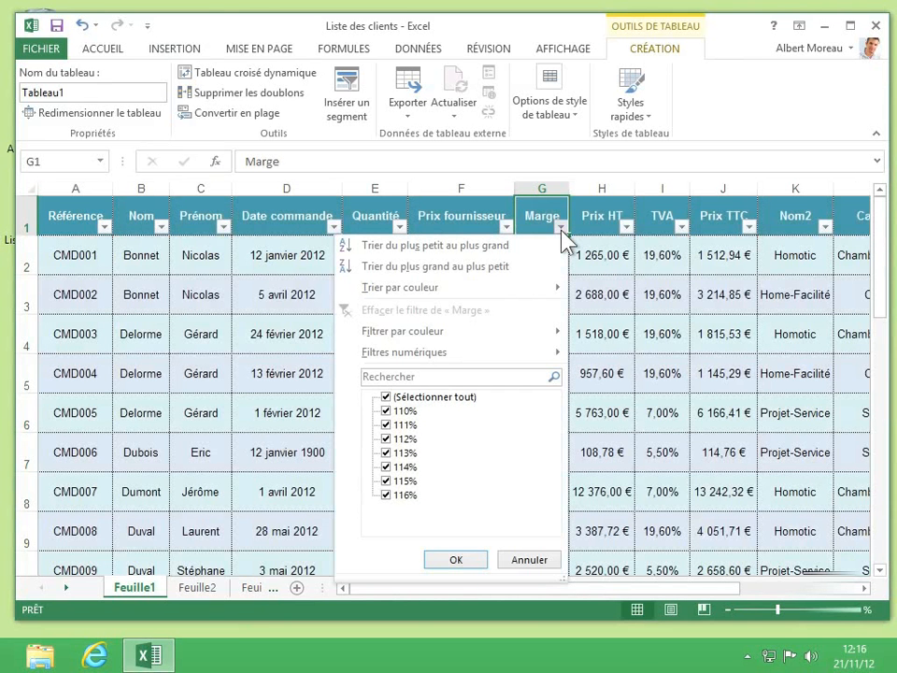
{"action": "left_click", "coordinate": [594, 252]}
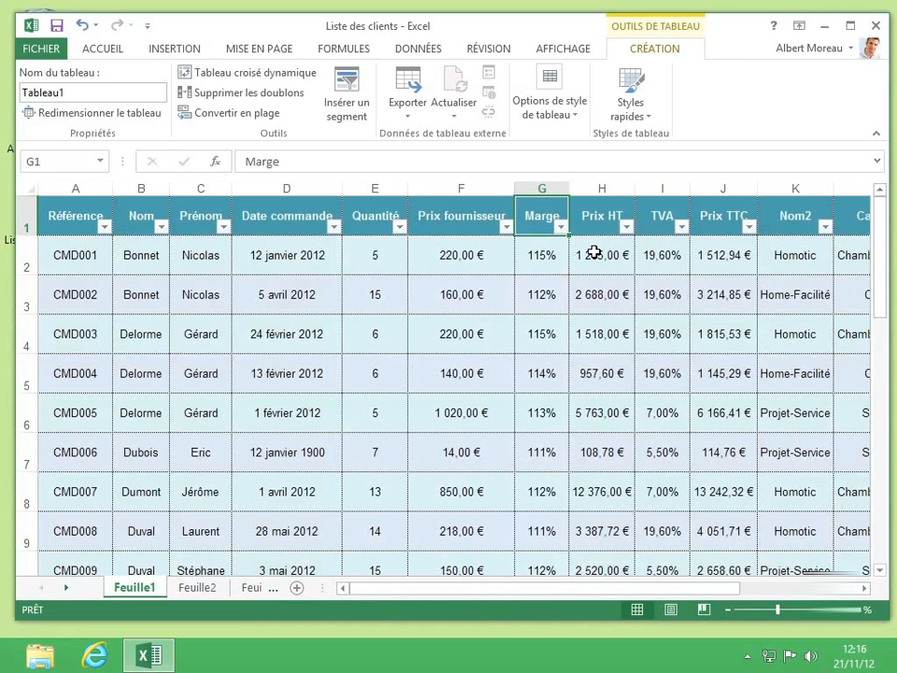
Filter the Prix TTC column with a numeric filter to show only values greater than 1000
{"action": "left_click", "coordinate": [749, 228]}
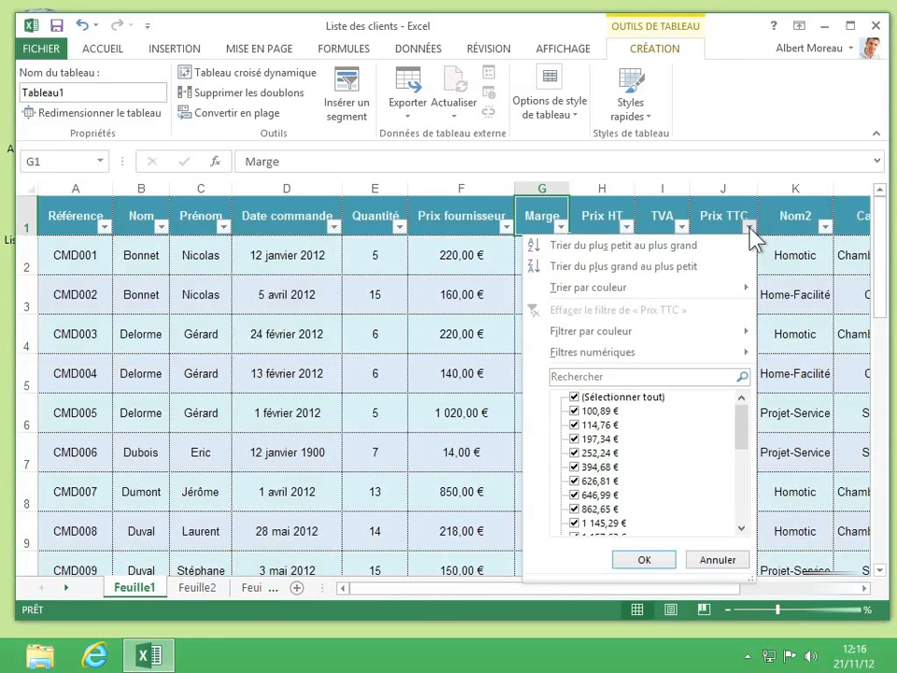
{"action": "mouse_move", "coordinate": [669, 359]}
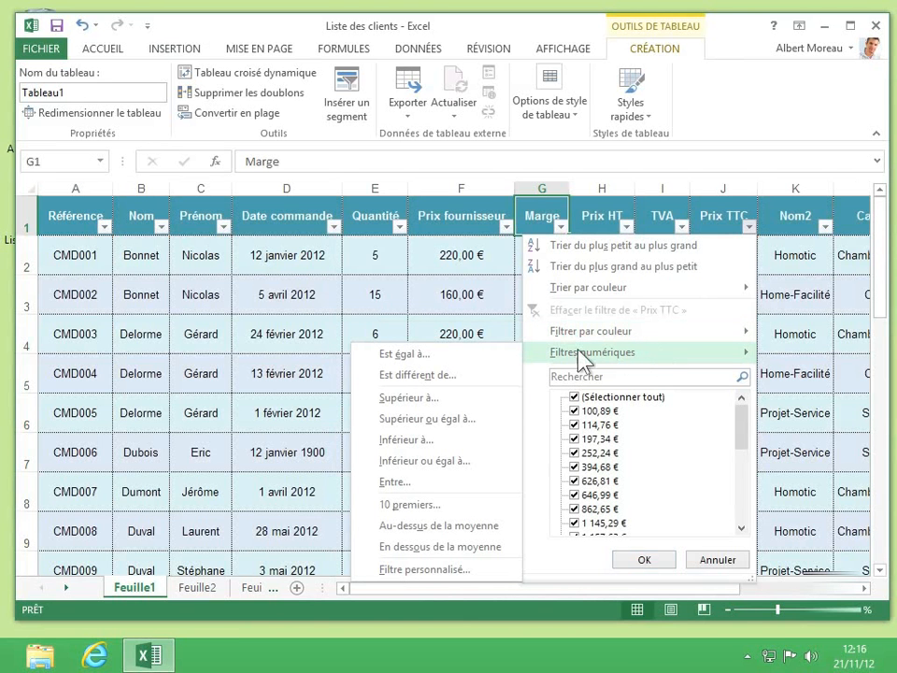
{"action": "left_click", "coordinate": [396, 402]}
{"action": "type", "text": "1000"}
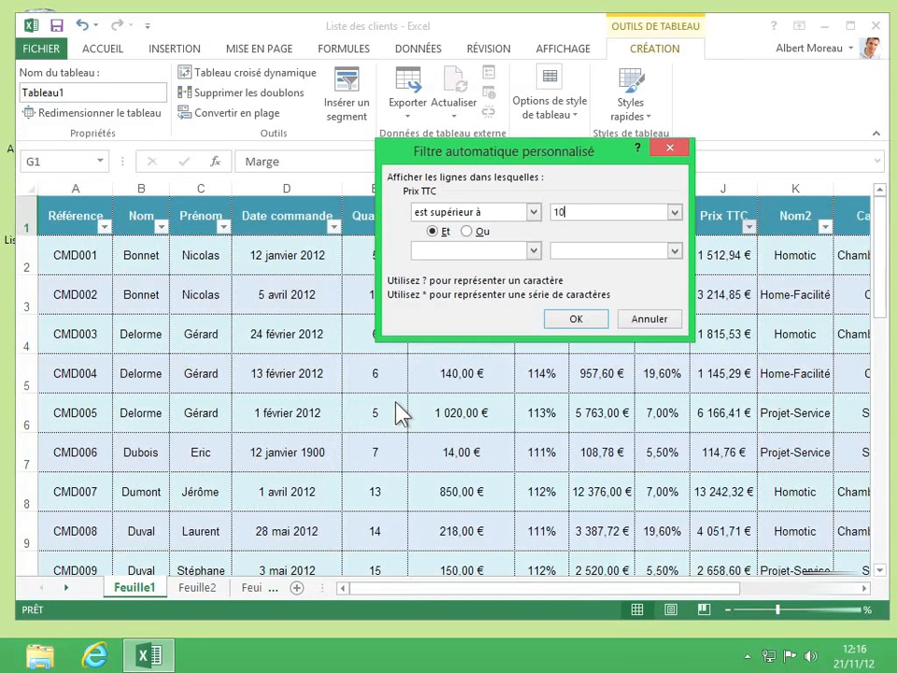
{"action": "left_click", "coordinate": [533, 212]}
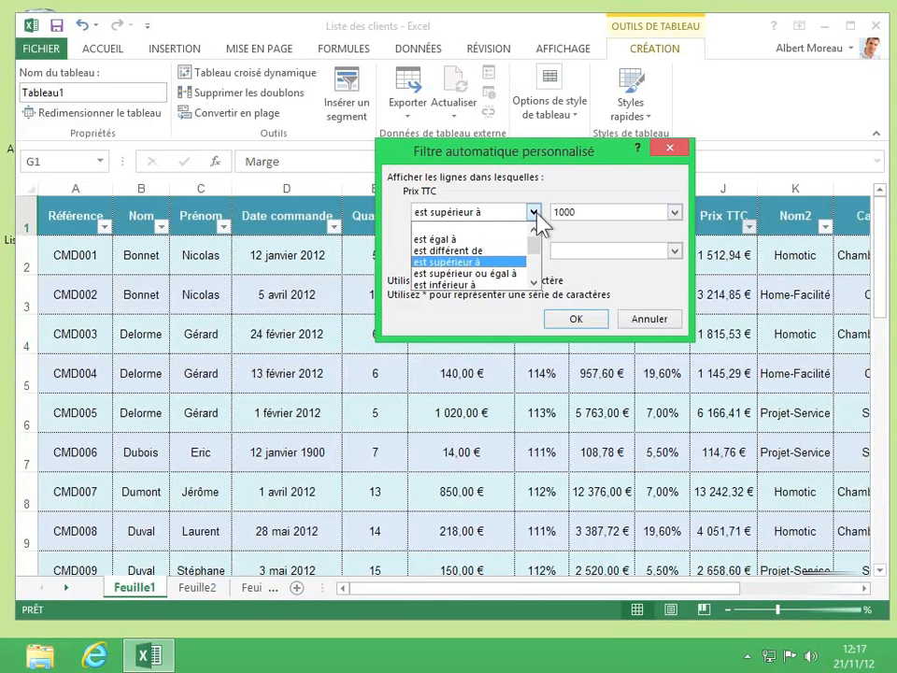
{"action": "left_click", "coordinate": [536, 211]}
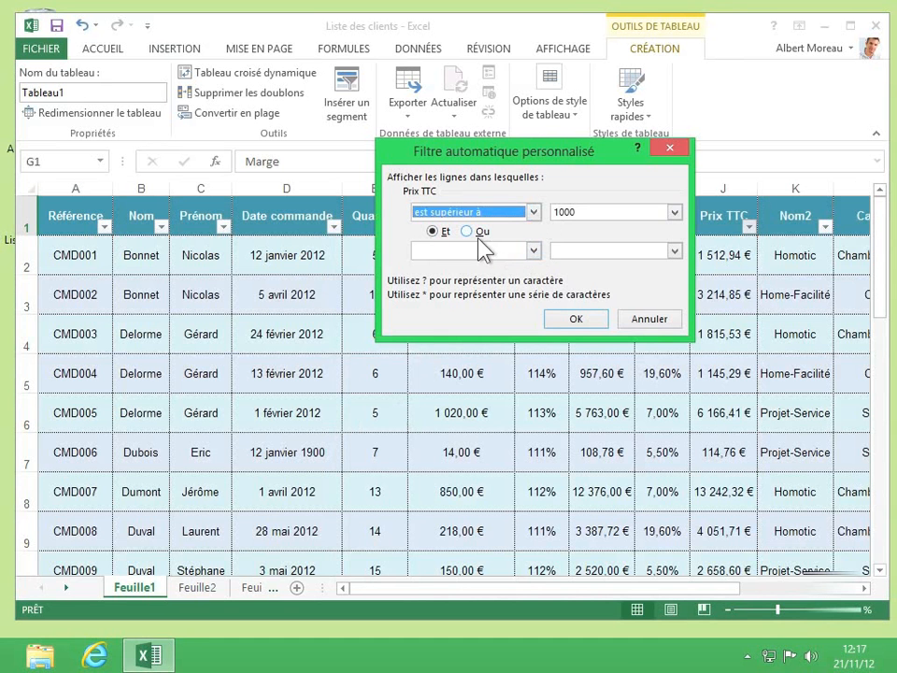
{"action": "left_click", "coordinate": [592, 319]}
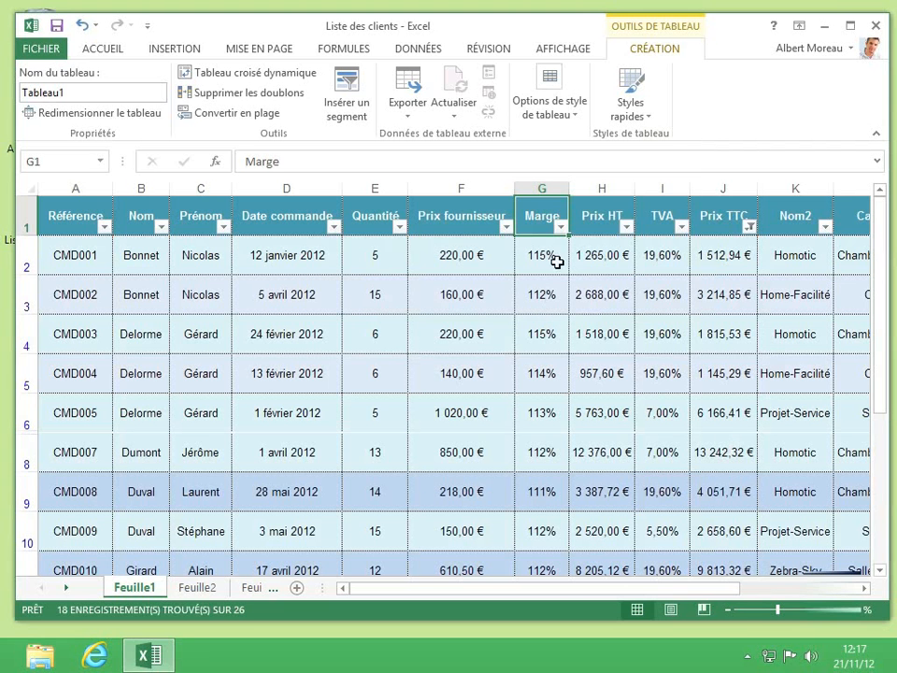
Filter the Marge column with a numeric filter to show values greater than or equal to 113%
{"action": "left_click", "coordinate": [561, 227]}
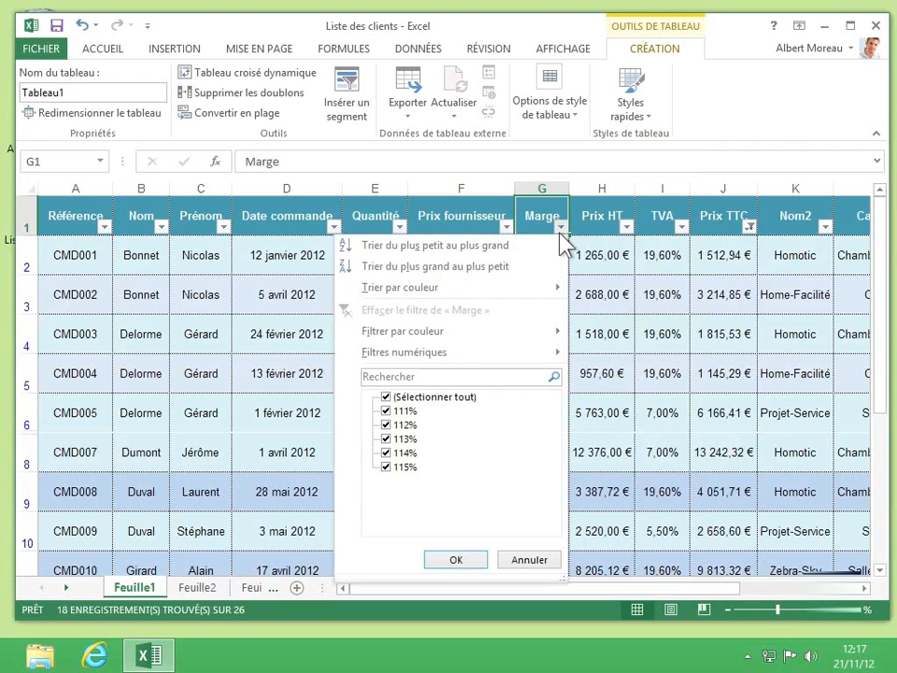
{"action": "mouse_move", "coordinate": [447, 362]}
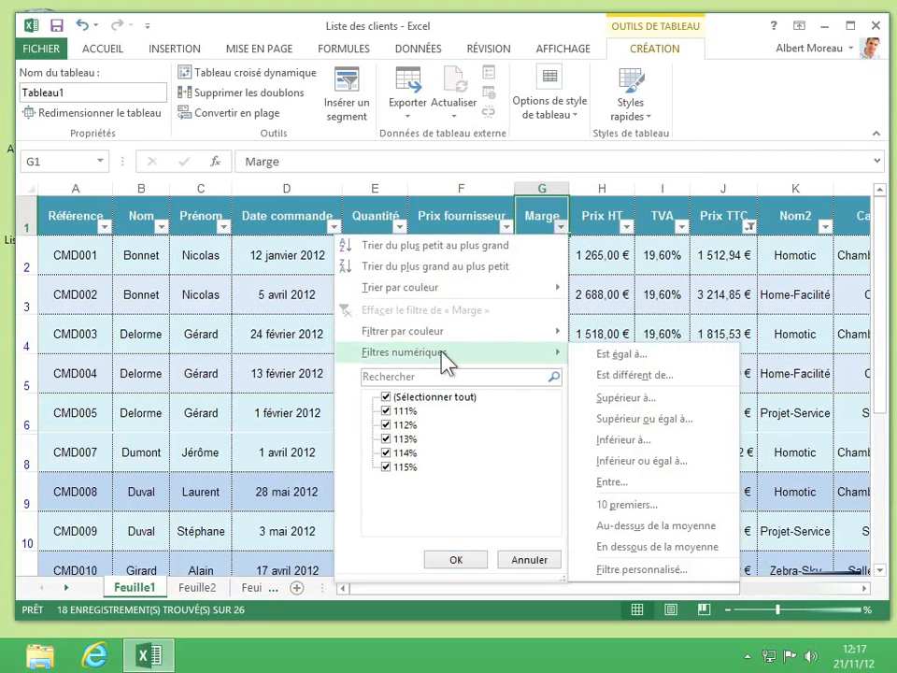
{"action": "left_click", "coordinate": [679, 421]}
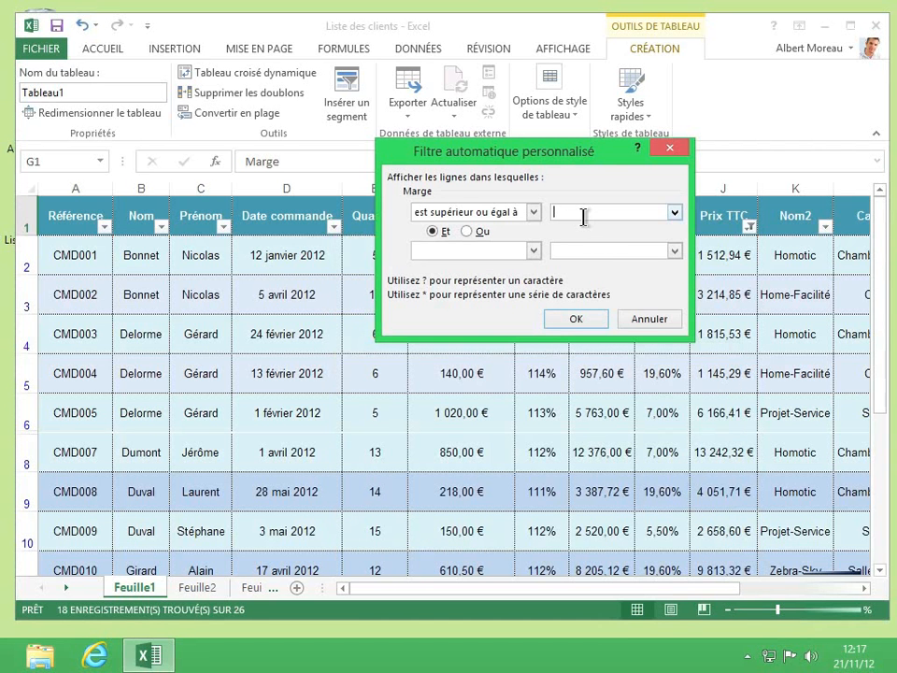
{"action": "type", "text": "113%"}
{"action": "left_click", "coordinate": [575, 319]}
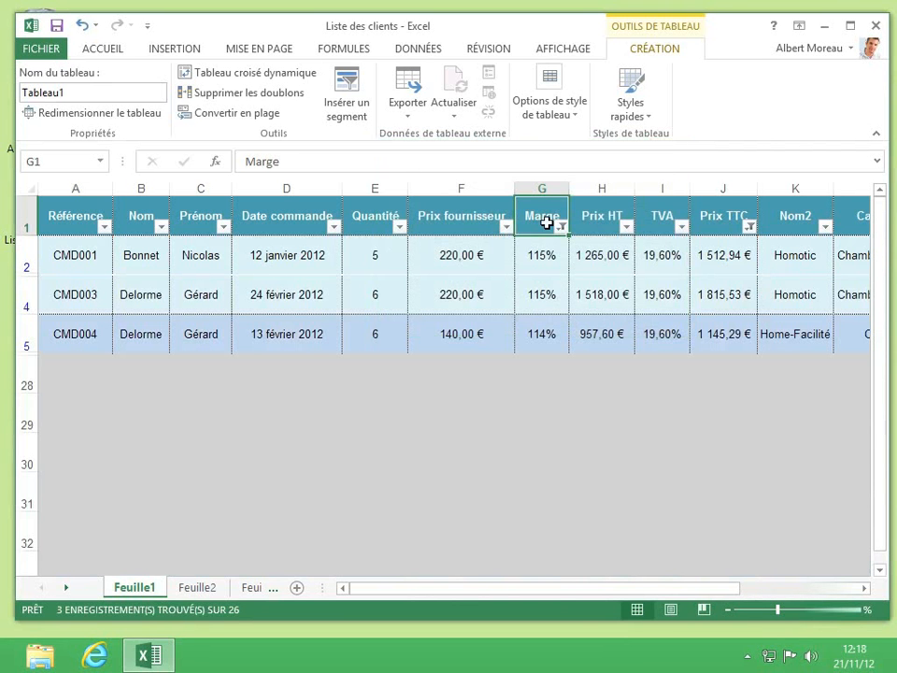
Clear the filter on the Prix TTC column
{"action": "left_click", "coordinate": [750, 227]}
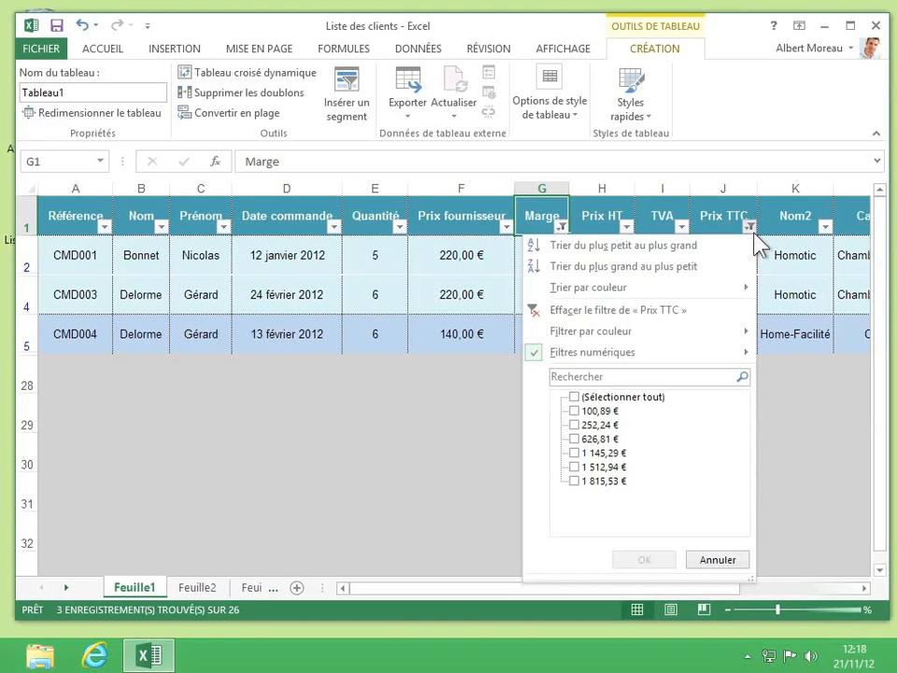
{"action": "left_click", "coordinate": [595, 310]}
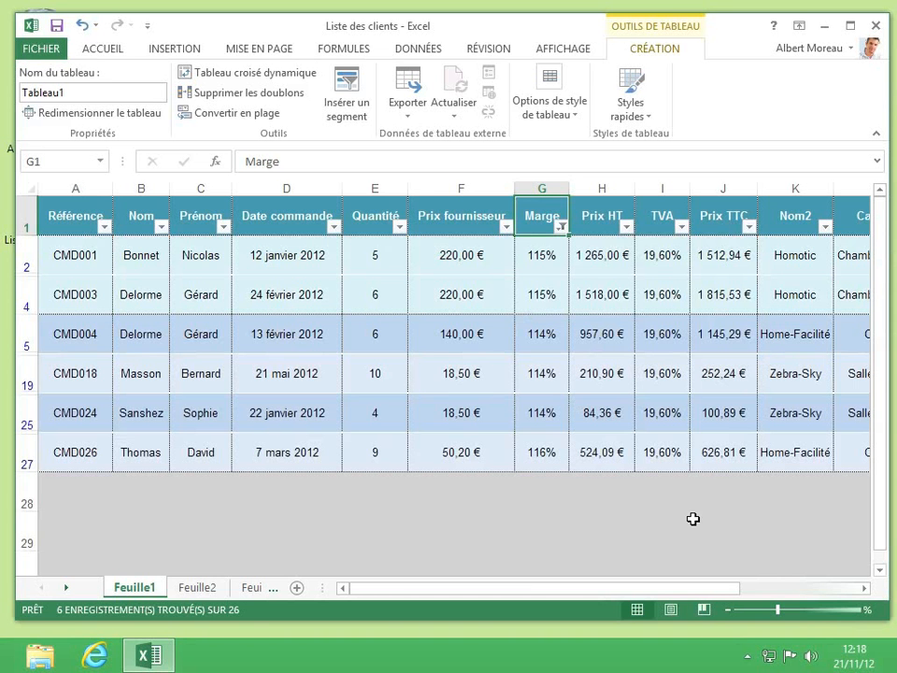
Filter the Catégorie column to exclude Salle de bains
{"action": "scroll", "coordinate": [863, 602], "scroll_direction": "right", "scroll_amount": 2}
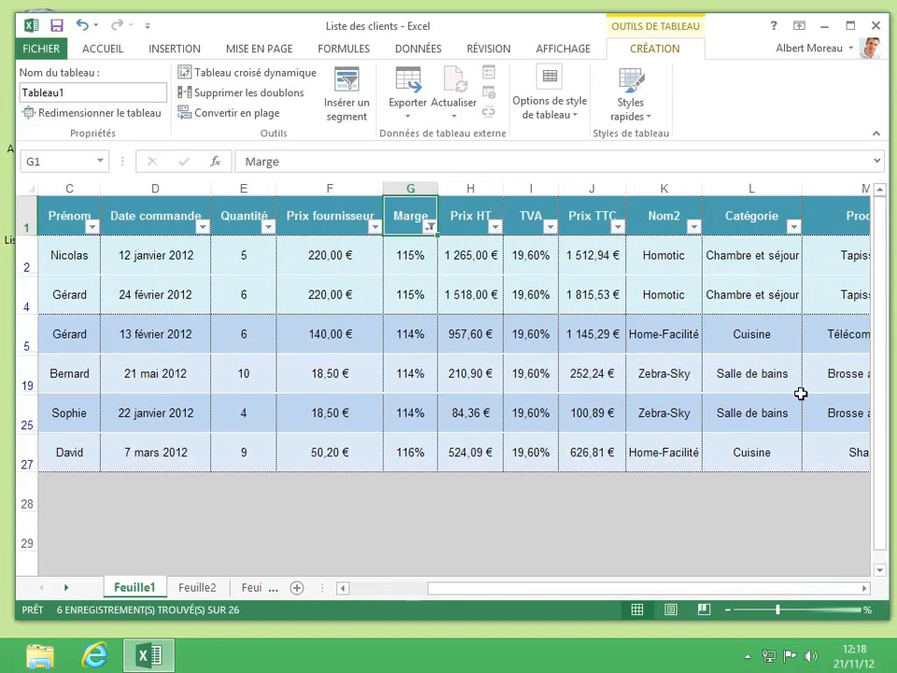
{"action": "left_click", "coordinate": [793, 227]}
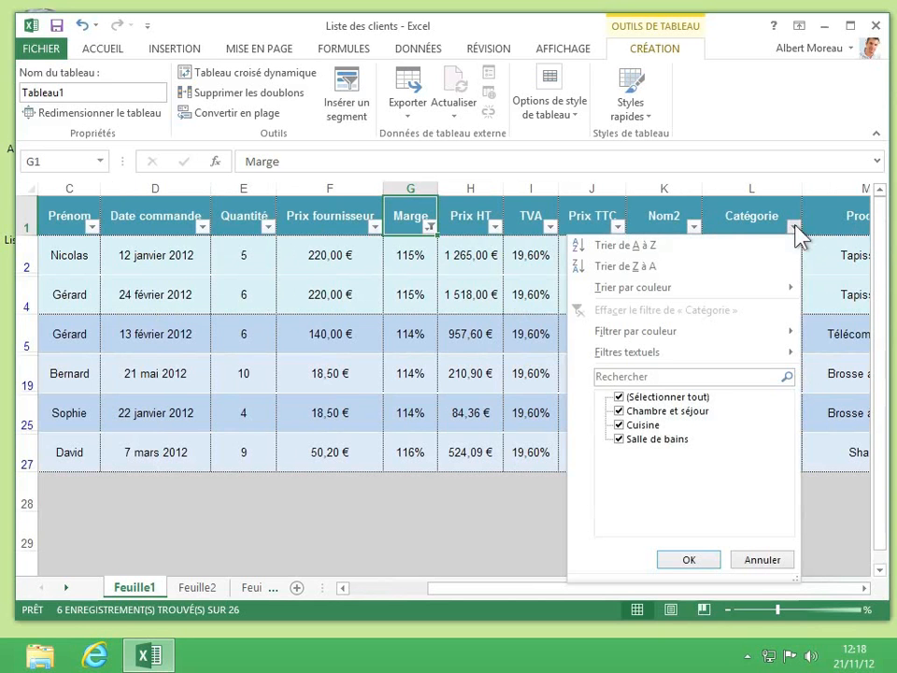
{"action": "left_click", "coordinate": [620, 439]}
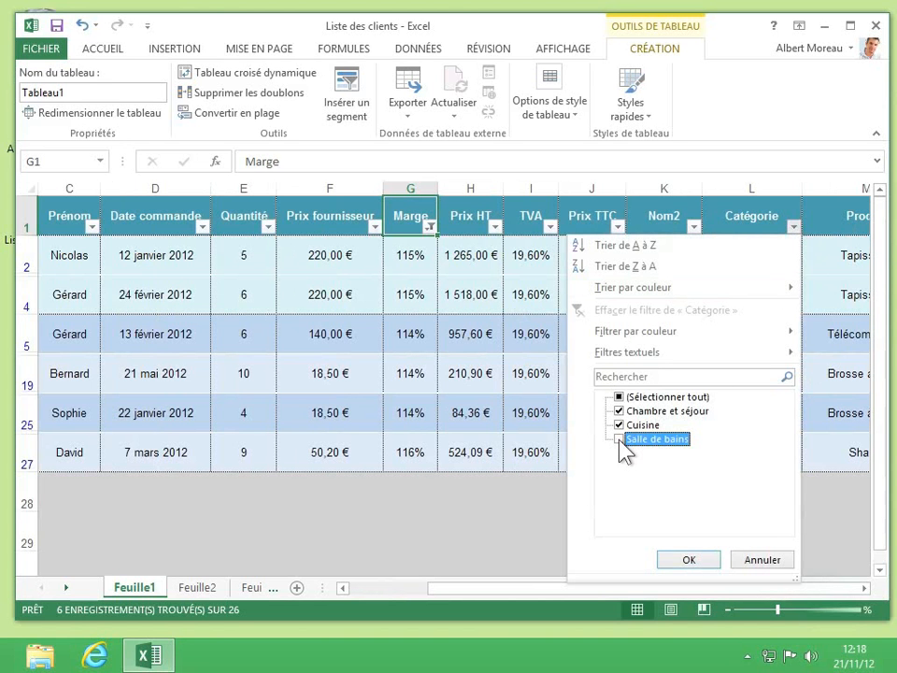
{"action": "left_click", "coordinate": [685, 560]}
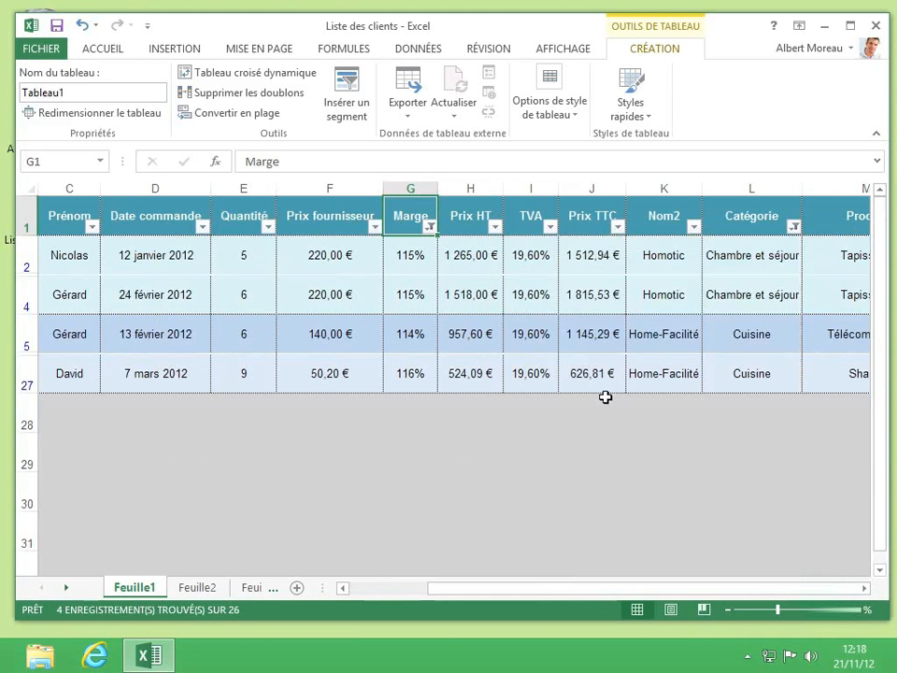
Change the Catégorie filter to show only Chambre et séjour
{"action": "left_click", "coordinate": [794, 227]}
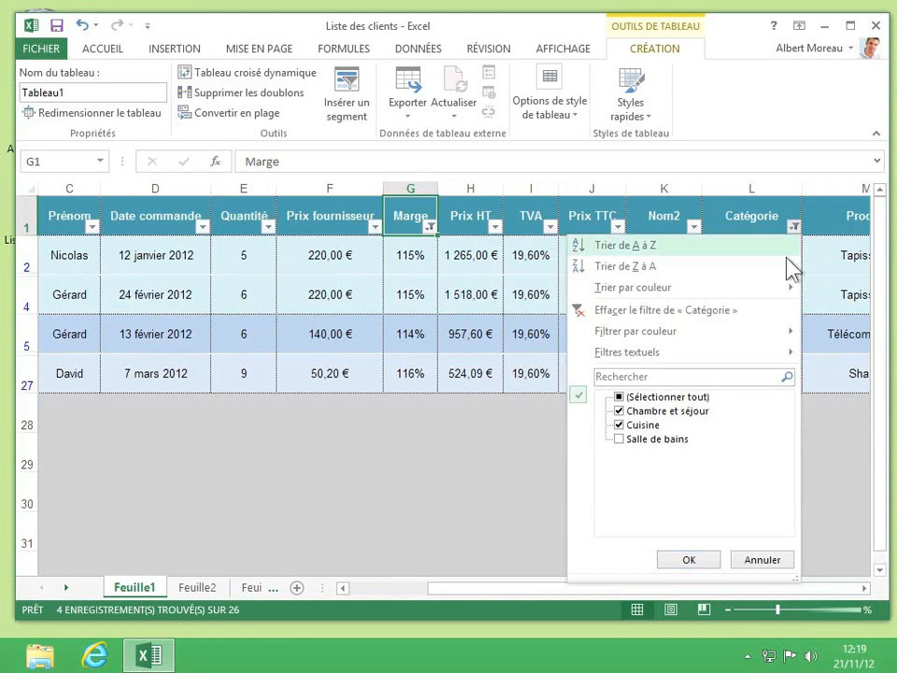
{"action": "left_click", "coordinate": [620, 440]}
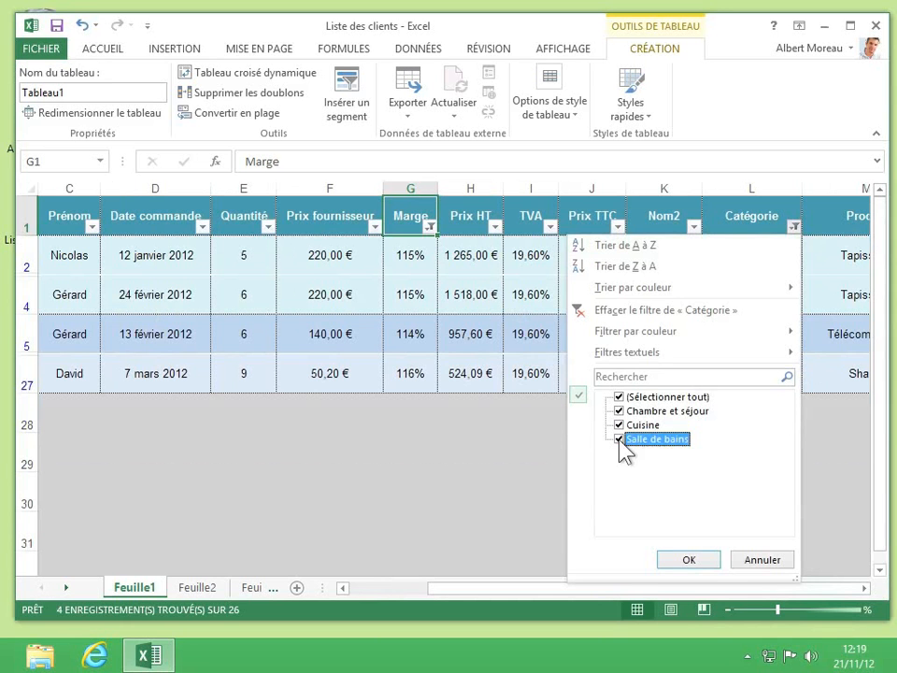
{"action": "left_click", "coordinate": [619, 398]}
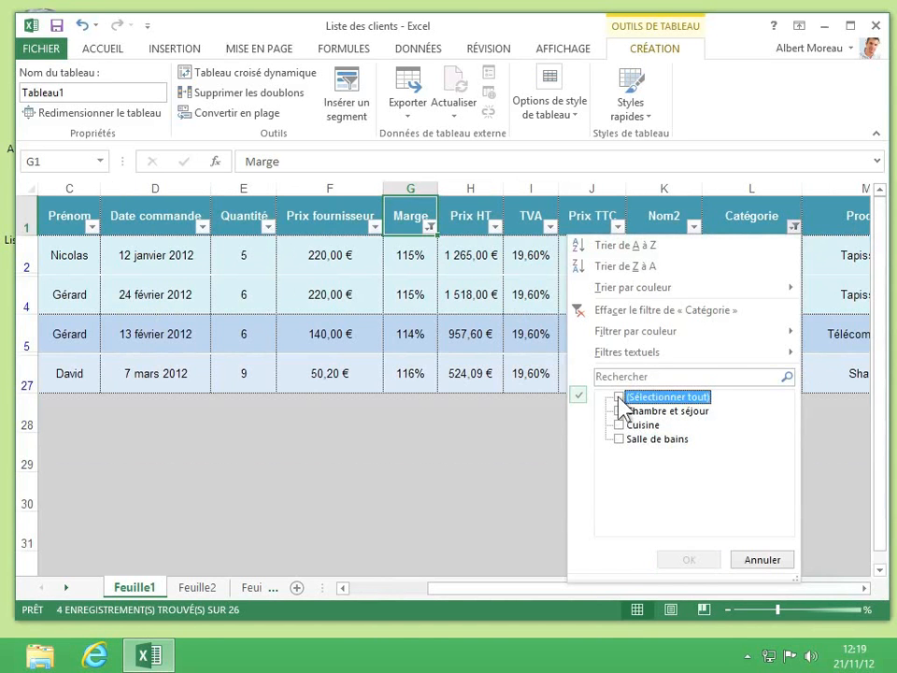
{"action": "left_click", "coordinate": [619, 412]}
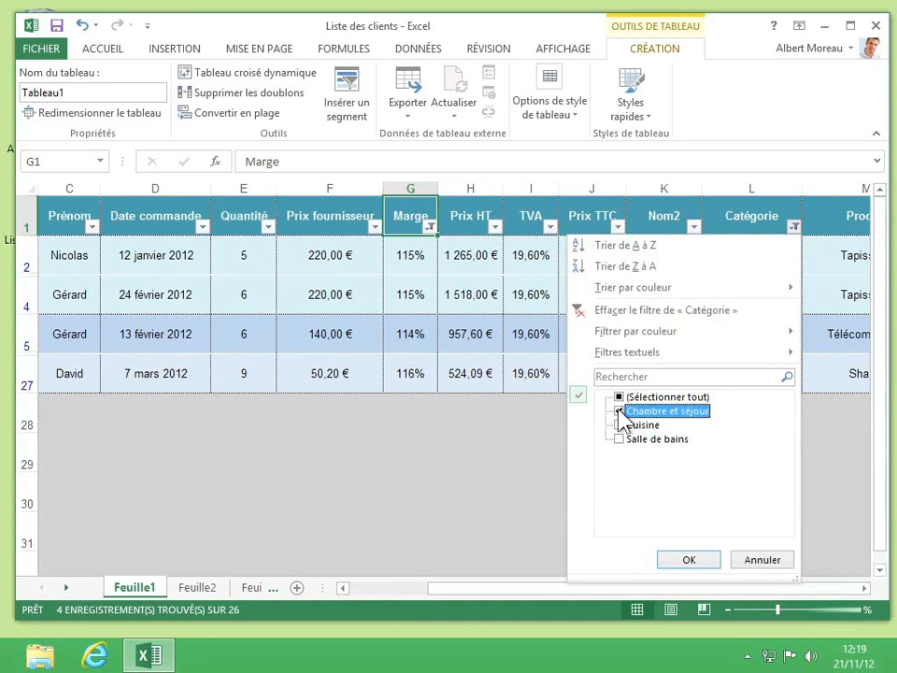
{"action": "left_click", "coordinate": [678, 559]}
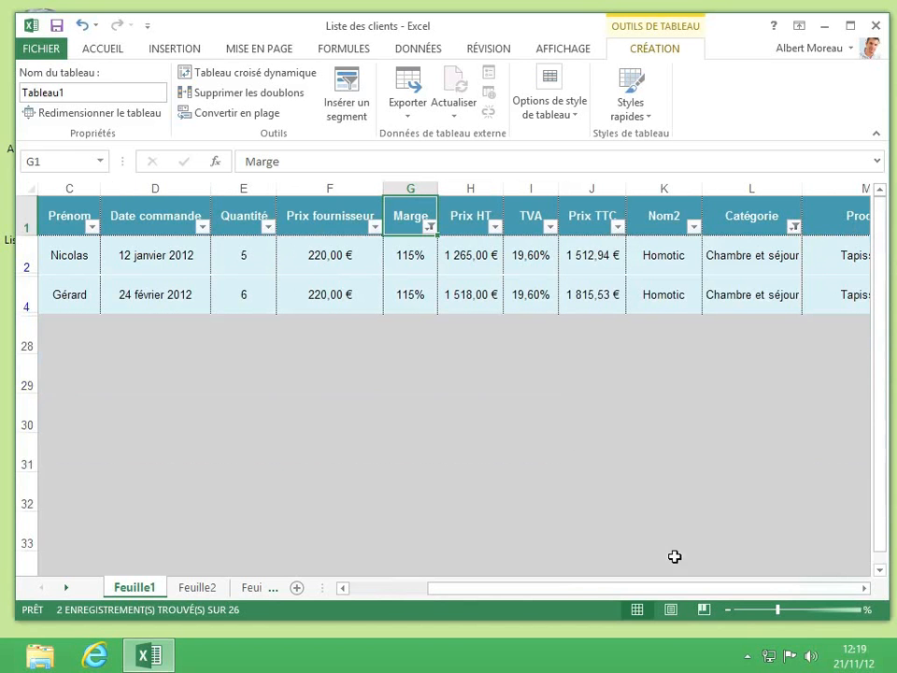
Change the Catégorie filter to show only Cuisine and Salle de bains
{"action": "left_click", "coordinate": [794, 228]}
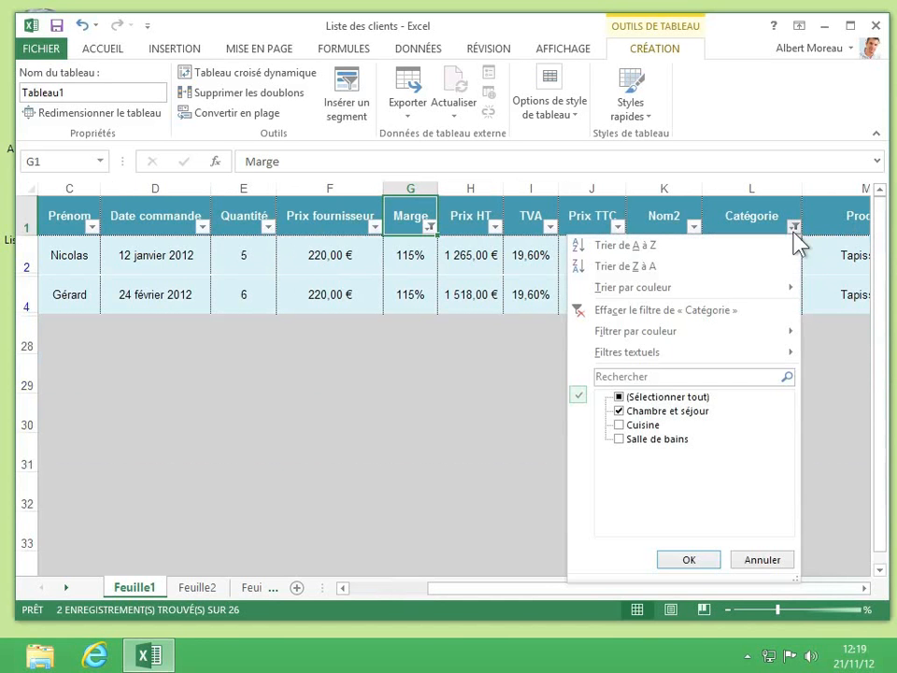
{"action": "left_click", "coordinate": [619, 397]}
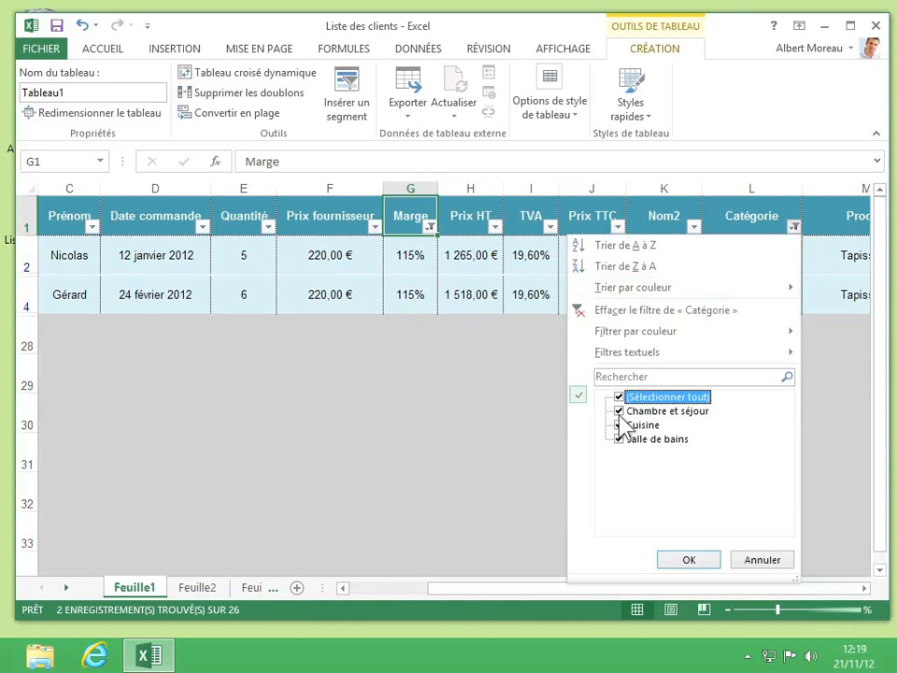
{"action": "left_click", "coordinate": [619, 397]}
{"action": "left_click", "coordinate": [618, 425]}
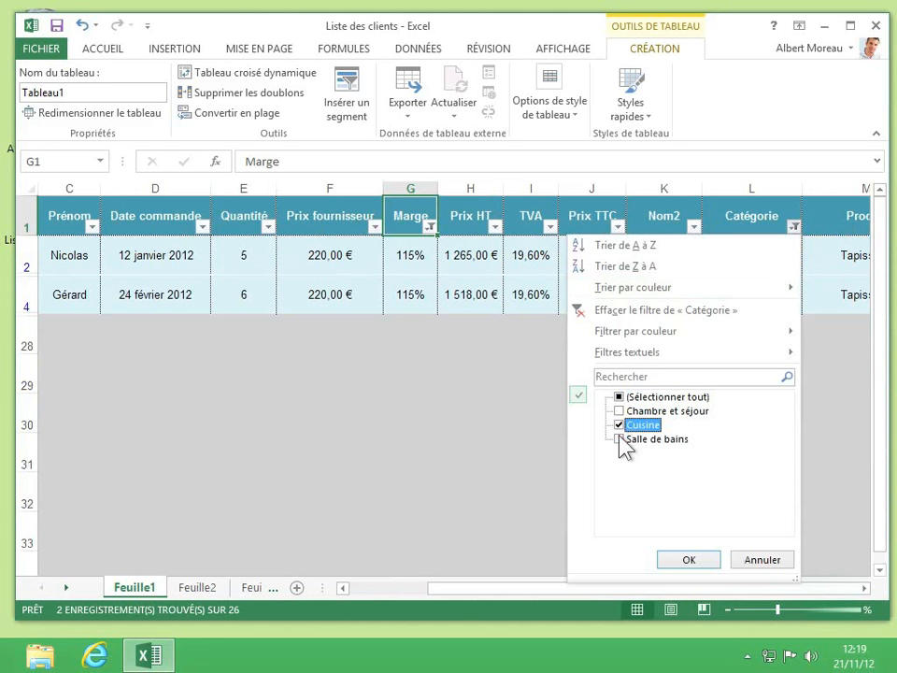
{"action": "left_click", "coordinate": [619, 439]}
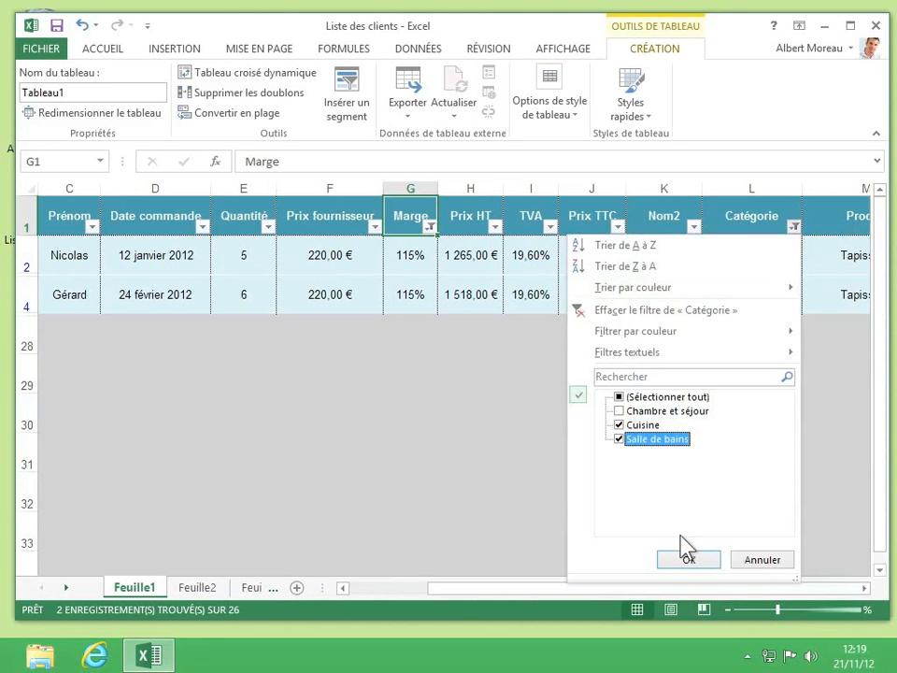
{"action": "left_click", "coordinate": [689, 559]}
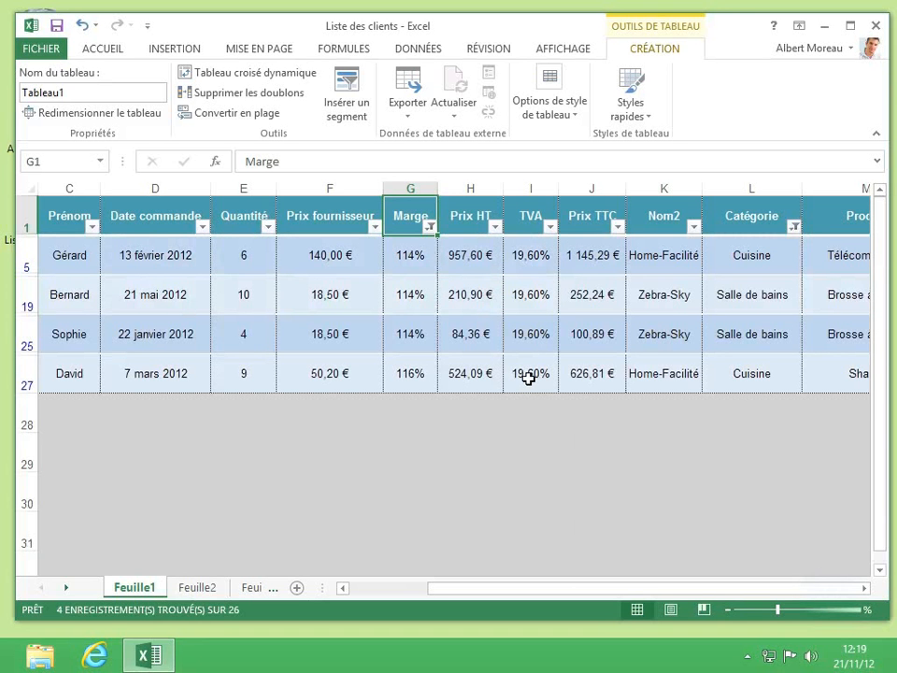
Clear the filters on the Marge and Catégorie columns
{"action": "left_click", "coordinate": [430, 226]}
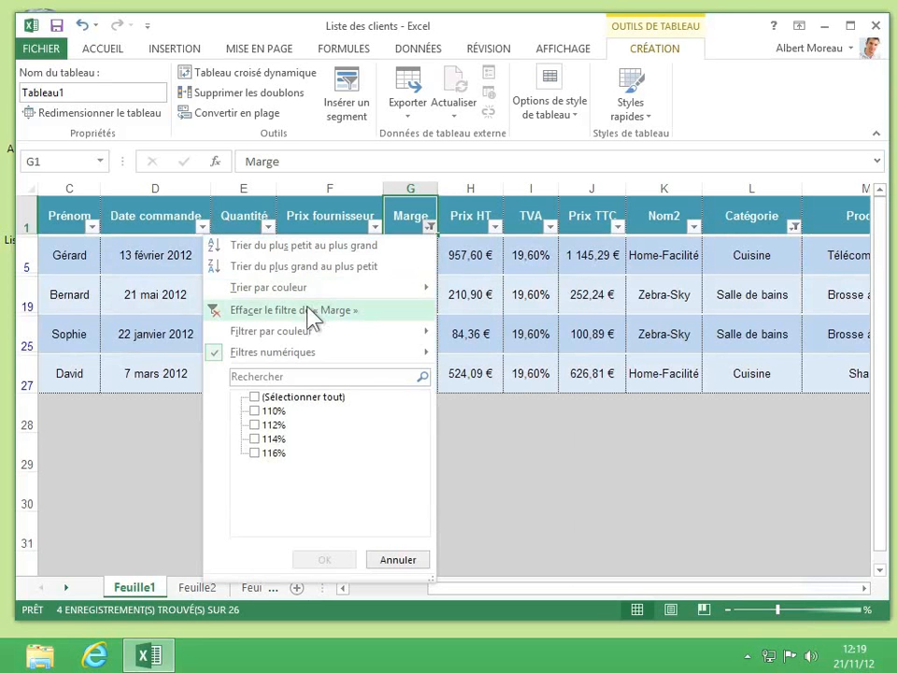
{"action": "left_click", "coordinate": [294, 312]}
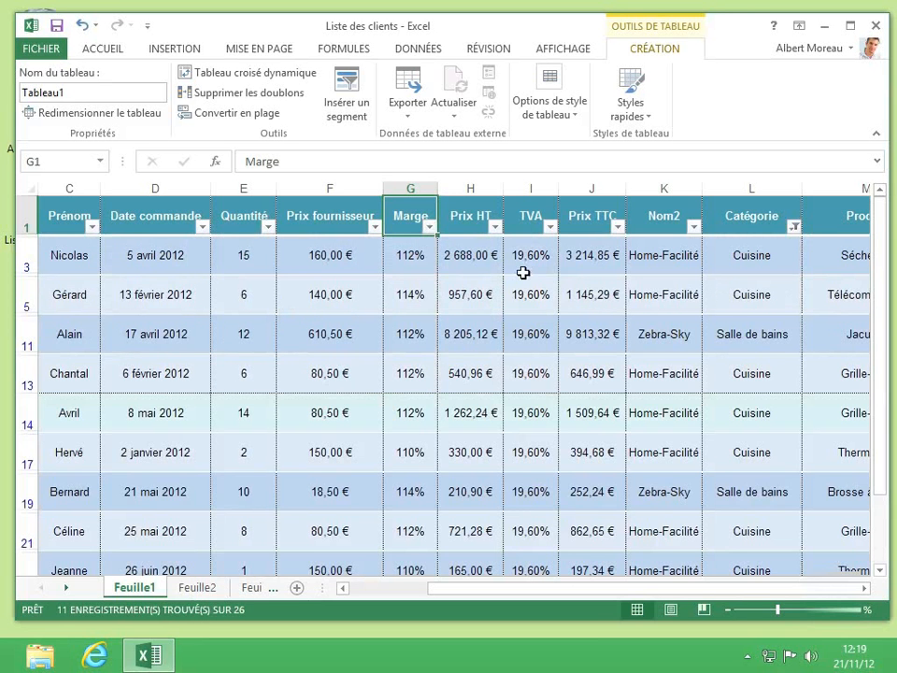
{"action": "left_click", "coordinate": [796, 229]}
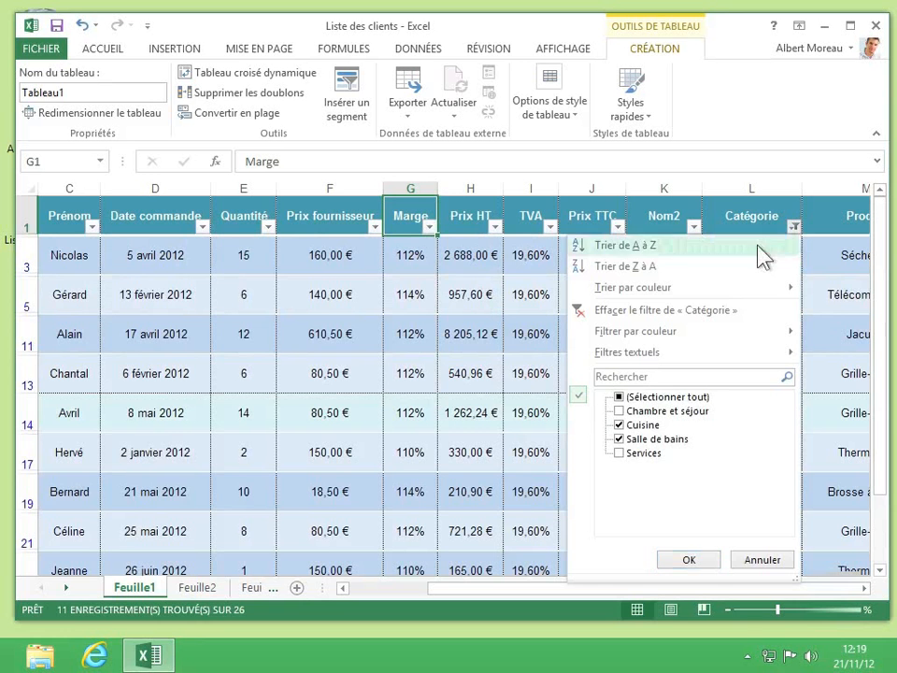
{"action": "left_click", "coordinate": [615, 313]}
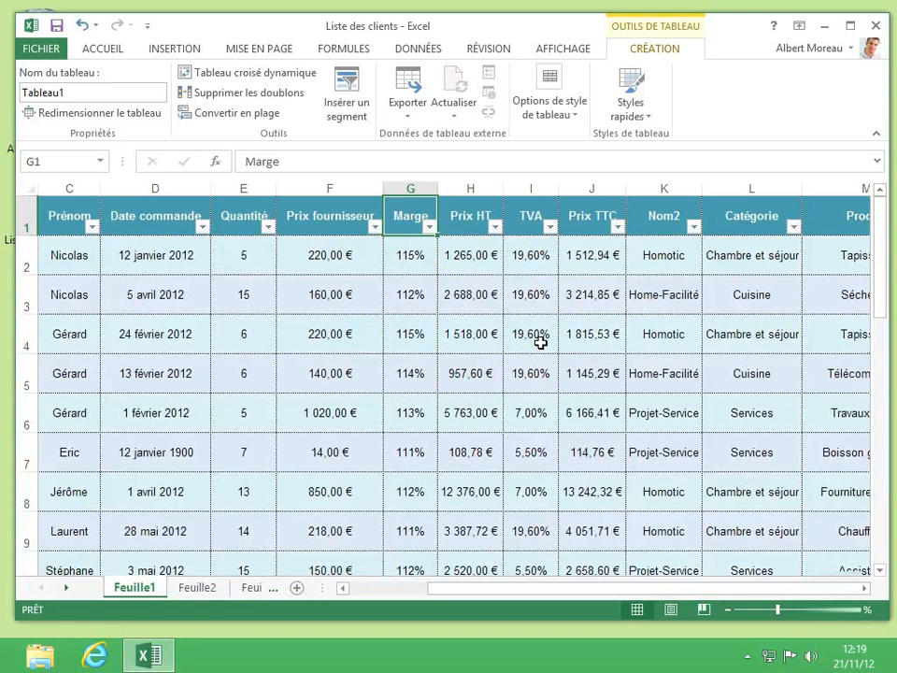
Turn off the filter arrows in the table's header row and turn them back on
{"action": "left_click", "coordinate": [418, 51]}
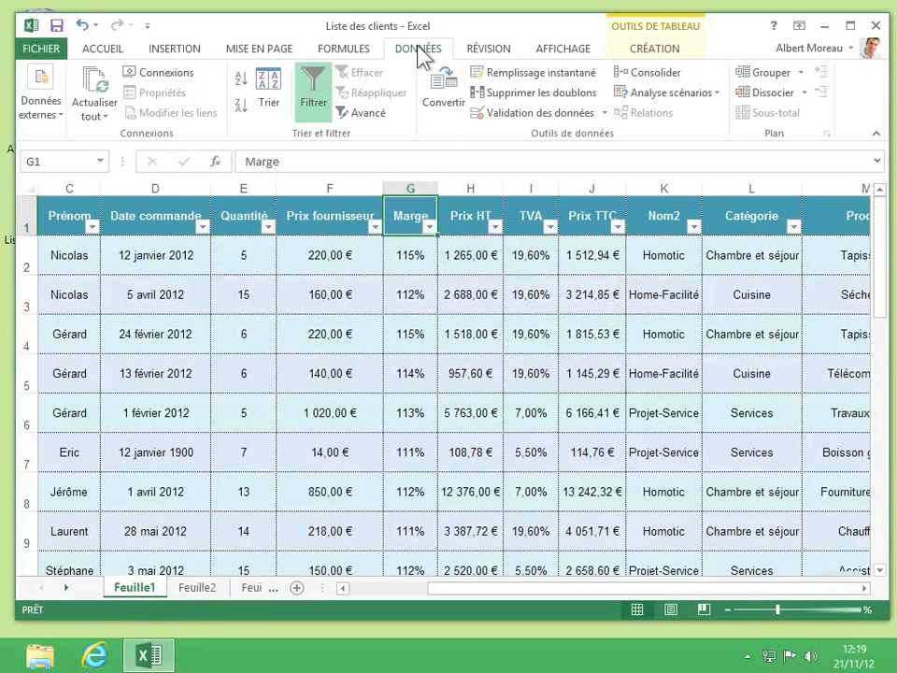
{"action": "left_click", "coordinate": [314, 106]}
{"action": "left_click", "coordinate": [313, 108]}
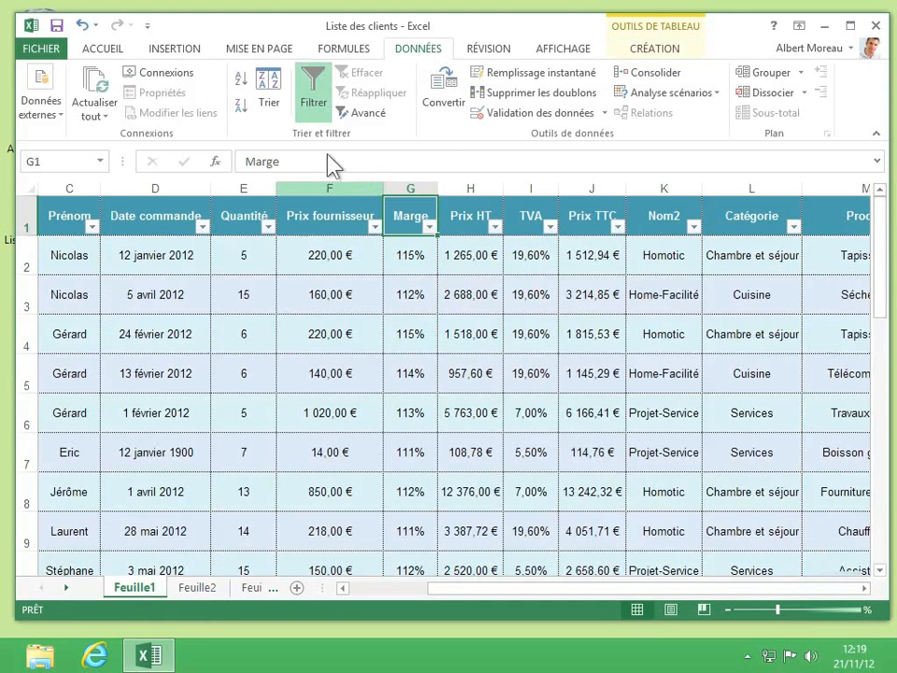
{"action": "left_click", "coordinate": [315, 102]}
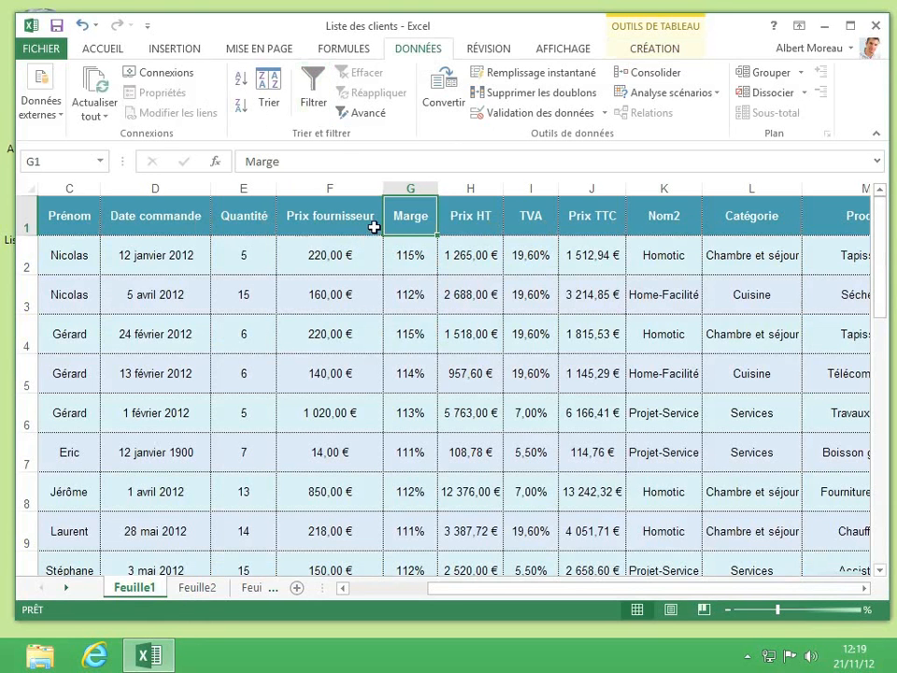
{"action": "left_click", "coordinate": [309, 91]}
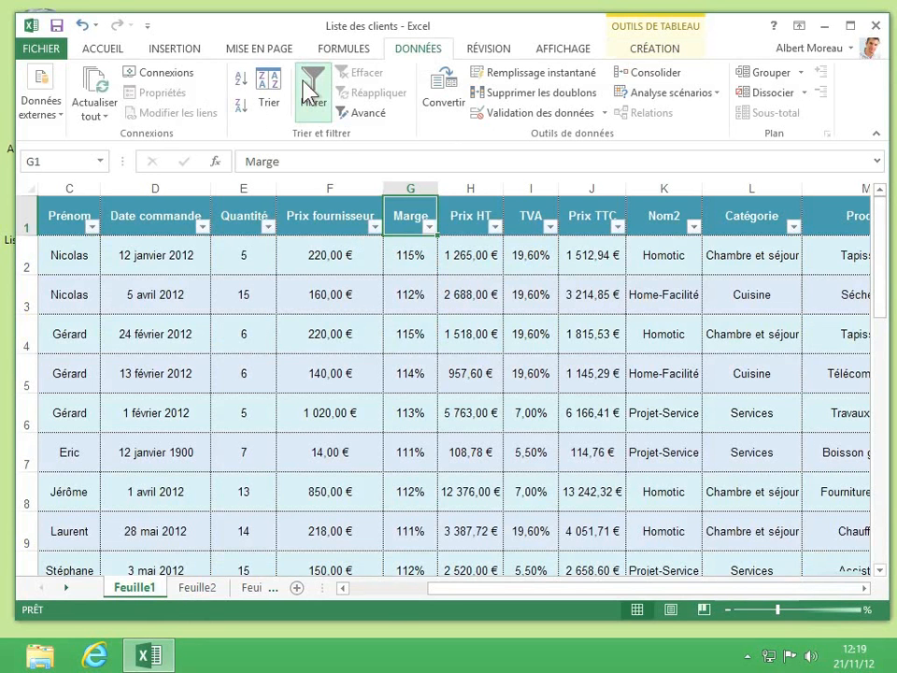
Open the advanced filter settings for the client order table
{"action": "left_click", "coordinate": [367, 113]}
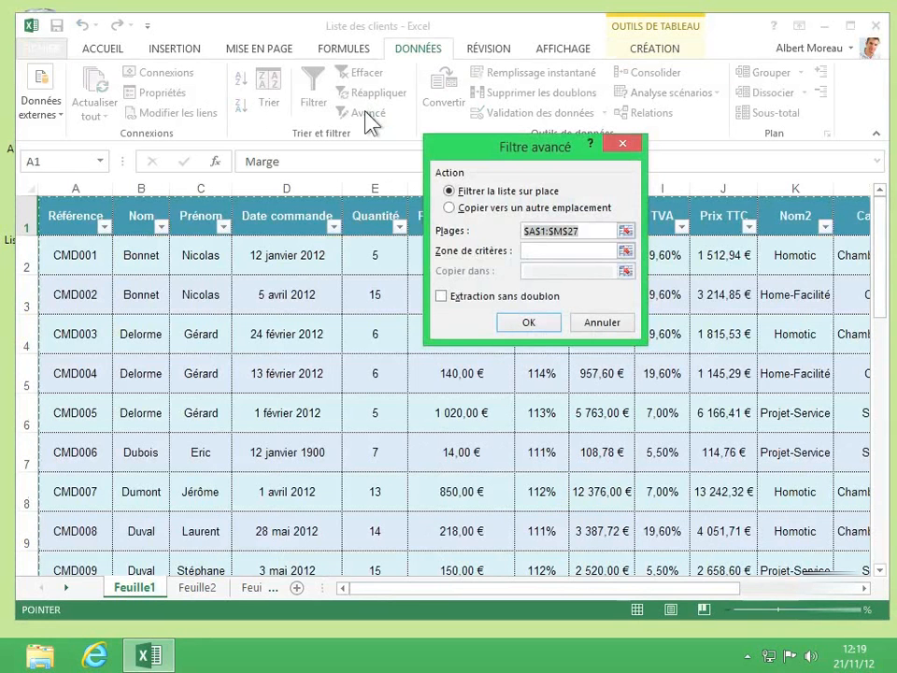